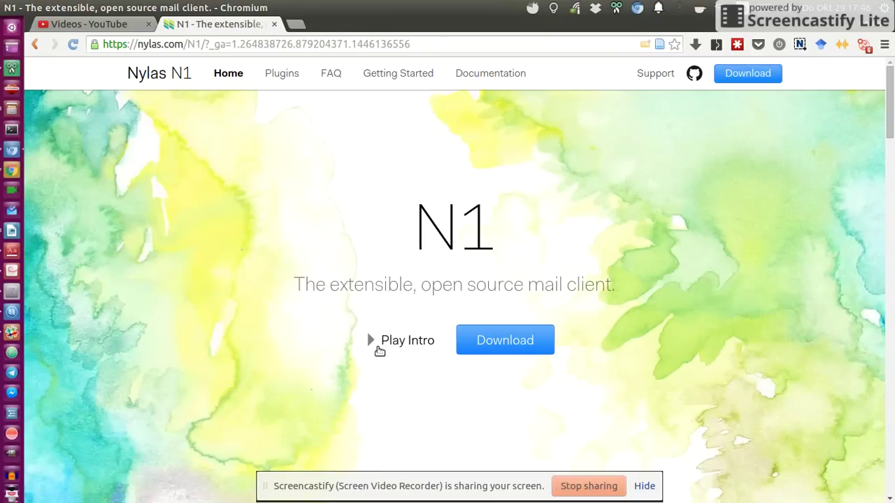
# Play the intro on the Nylas N1 home page and look through the mail client's interface previews
pyautogui.click(378, 347)
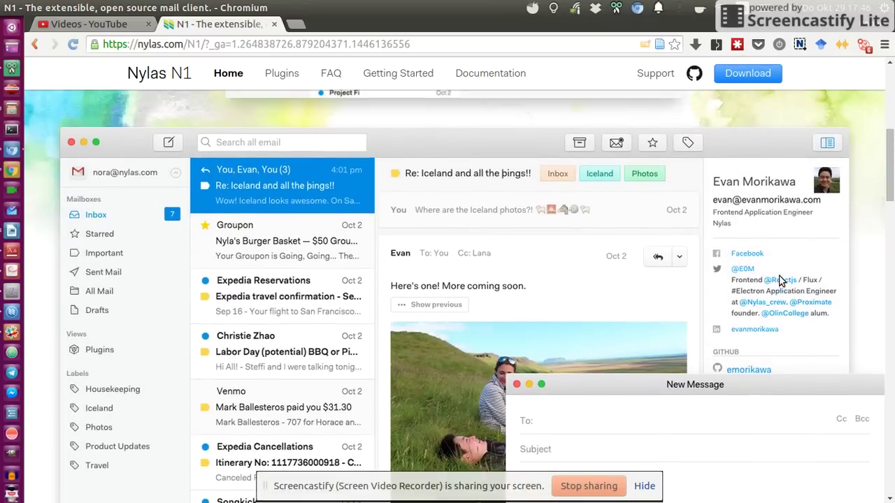
pyautogui.scroll(-5, 781, 279)
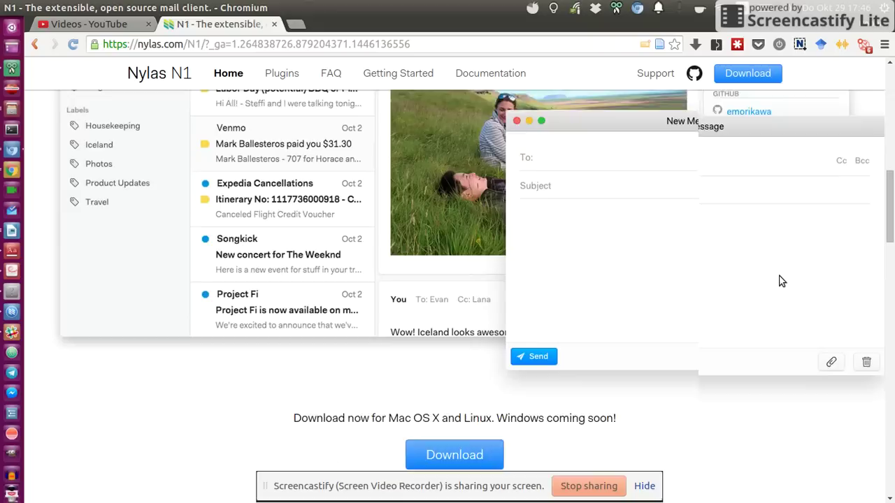
pyautogui.scroll(-3, 781, 279)
pyautogui.scroll(6, 782, 279)
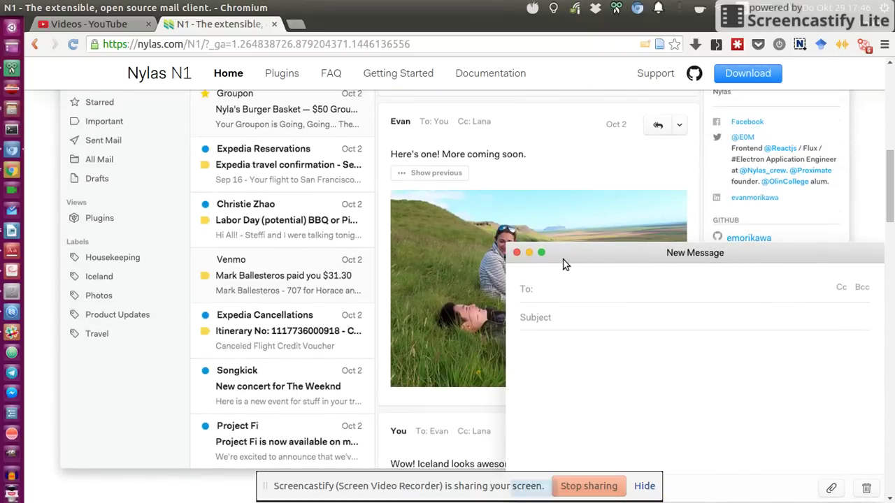
pyautogui.scroll(8, 480, 207)
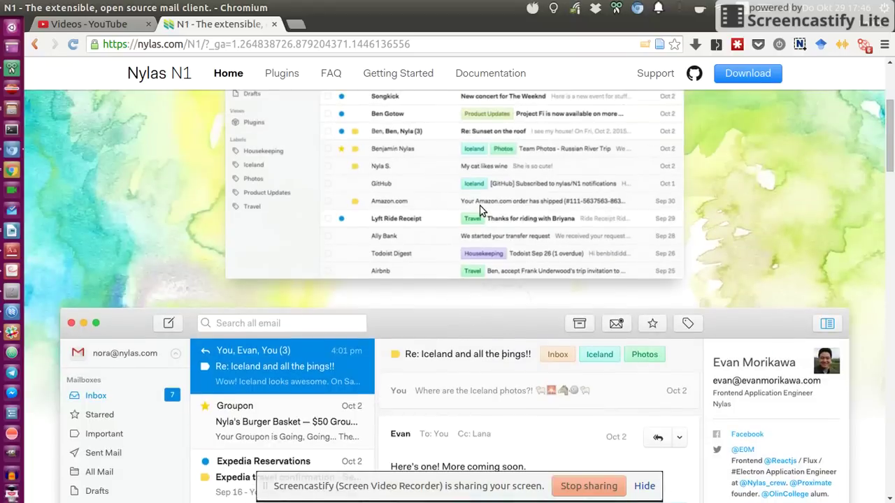
pyautogui.scroll(2, 480, 206)
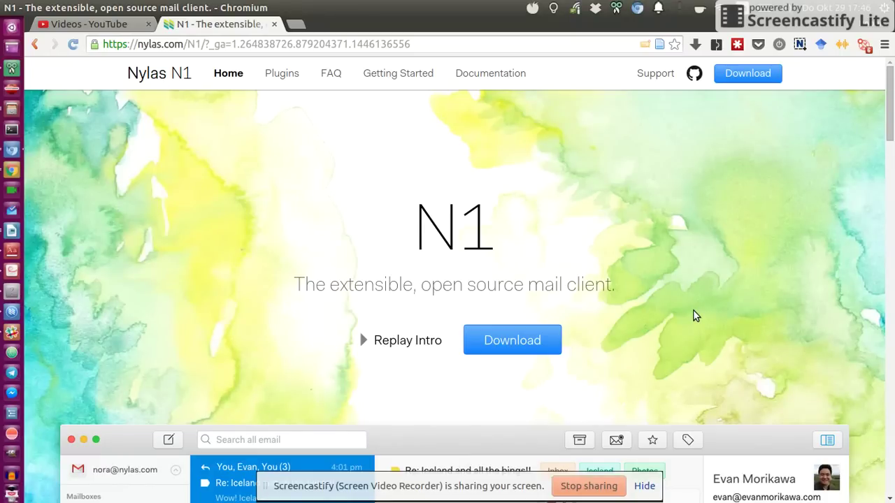
# Switch to Nylas N1, widen the message list with the contact sidebar hidden, and show the sidebar again
pyautogui.click(12, 316)
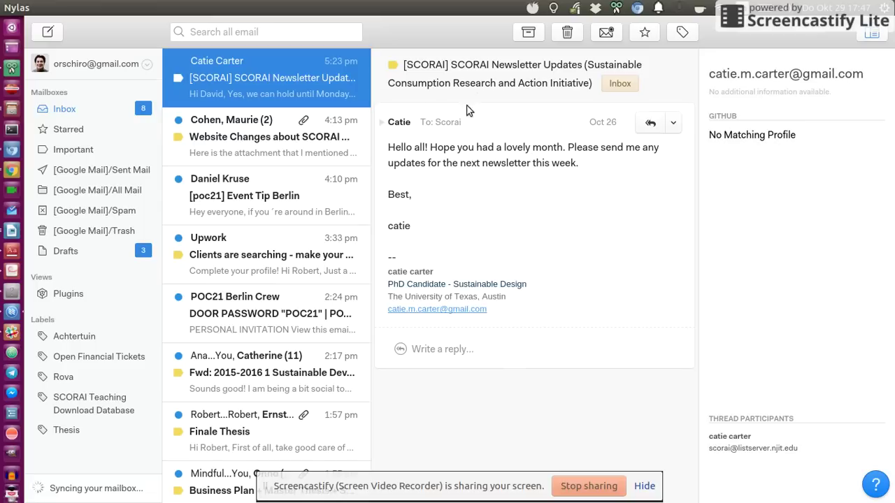
pyautogui.click(872, 35)
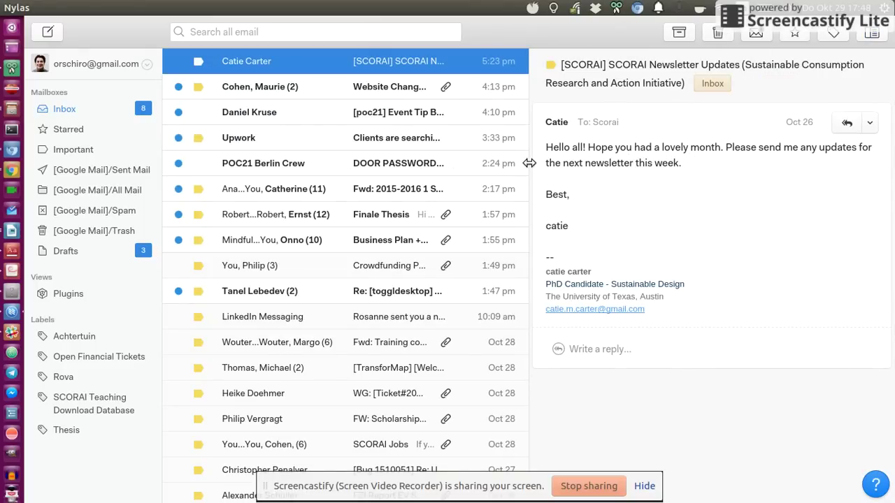
pyautogui.moveTo(529, 164)
pyautogui.mouseDown()
pyautogui.moveTo(547, 164)
pyautogui.moveTo(529, 165)
pyautogui.mouseUp()
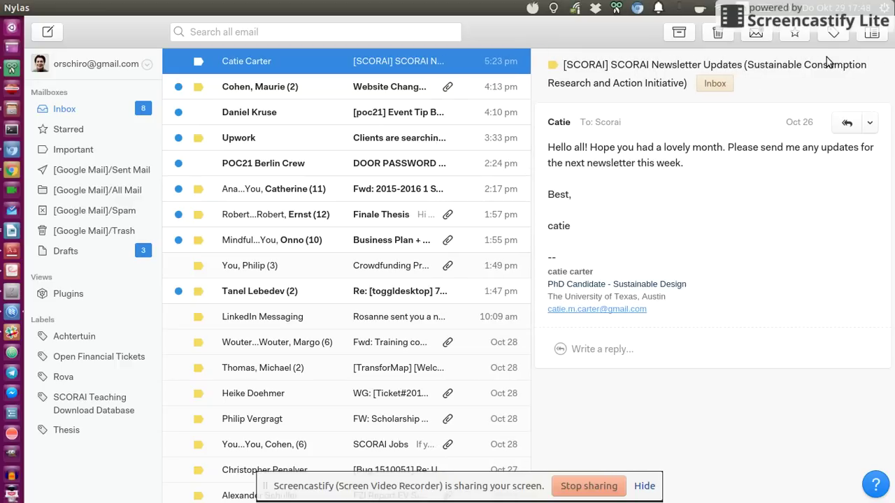
pyautogui.click(873, 35)
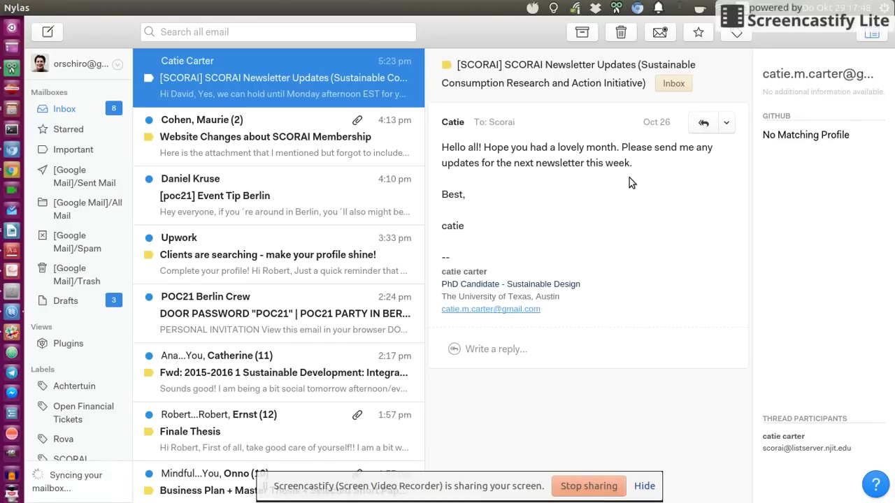
# Open Gmail Offline to compare its inbox layout and return to the Nylas N1 inbox
pyautogui.press('super')
pyautogui.write('gmail off')
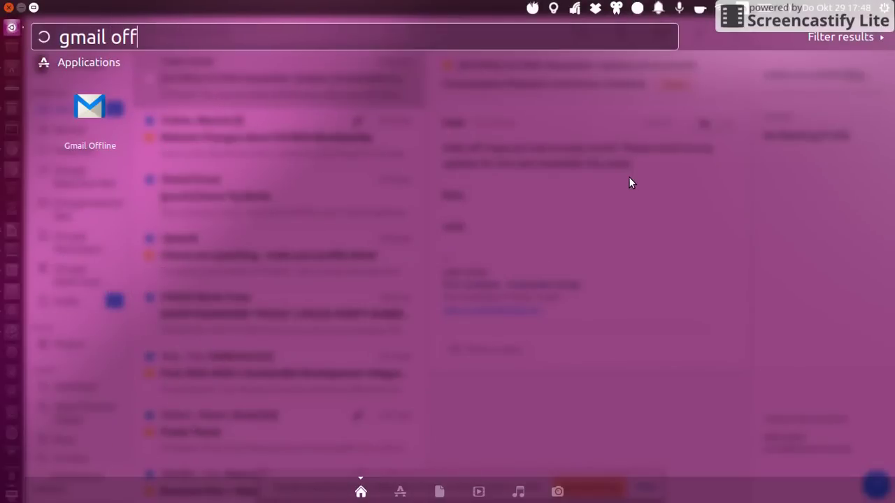
pyautogui.press('Return')
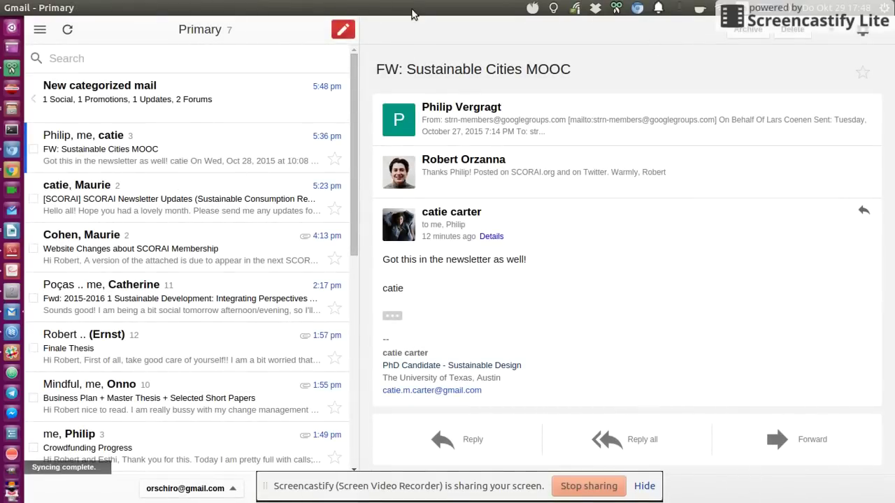
pyautogui.moveTo(229, 8)
pyautogui.hotkey('alt', 'Tab')
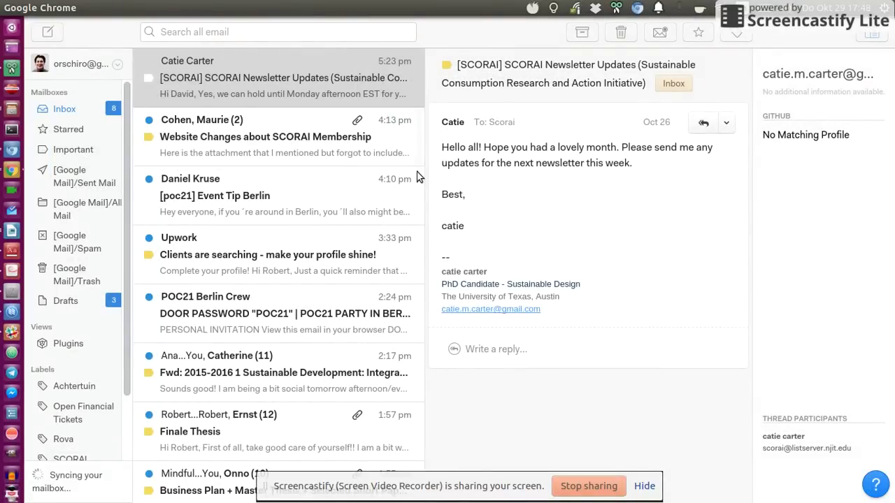
pyautogui.click(647, 207)
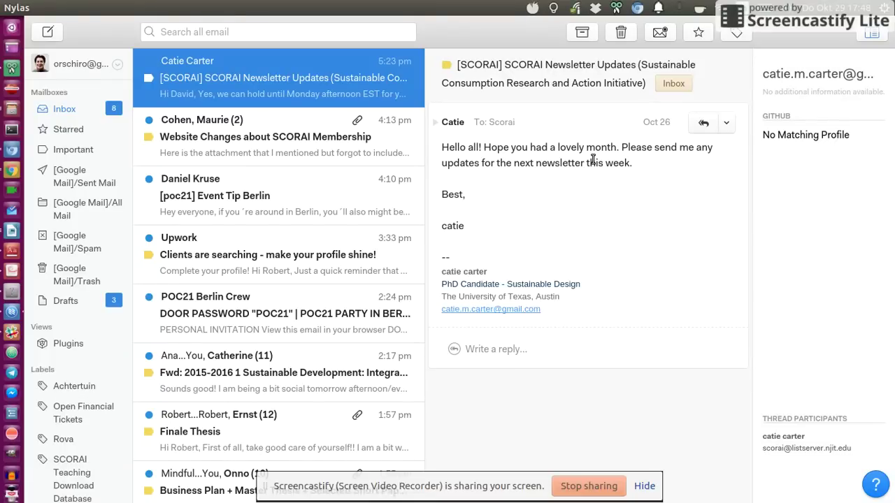
# Start a new message in Nylas N1 and view its translation languages and template options
pyautogui.hotkey('ctrl', 'n')
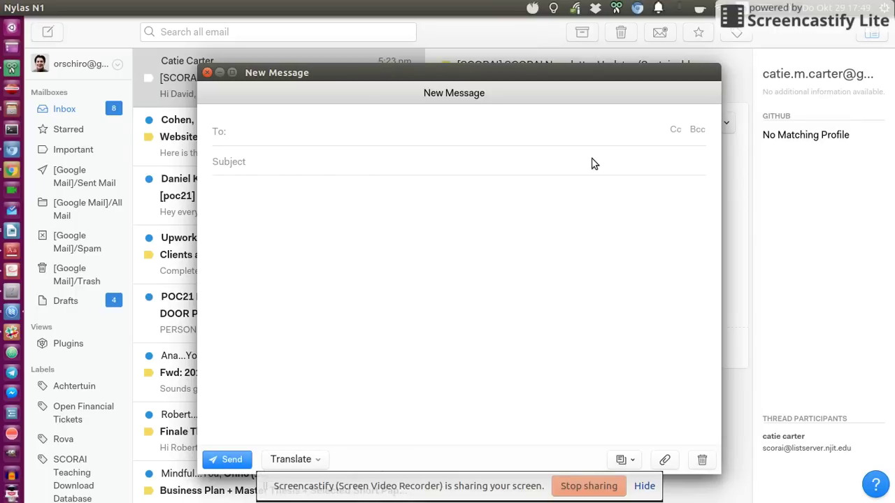
pyautogui.moveTo(419, 75); pyautogui.dragTo(422, 49)
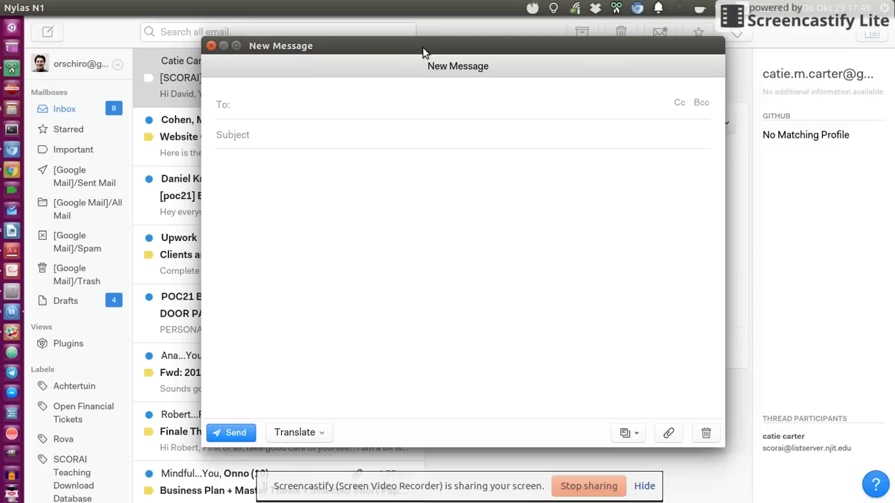
pyautogui.click(313, 436)
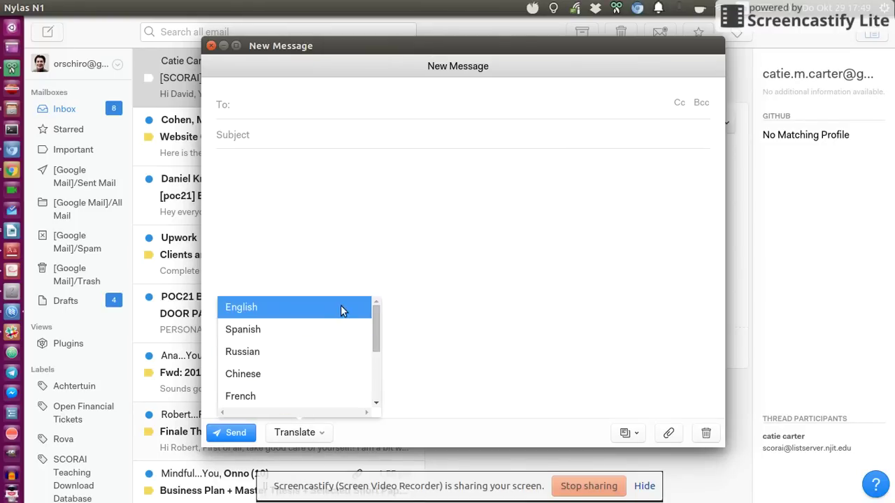
pyautogui.click(539, 252)
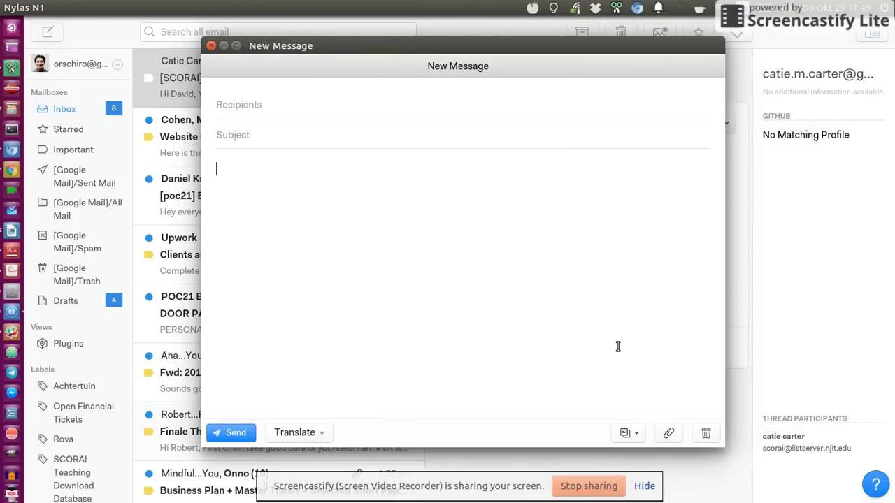
pyautogui.click(635, 436)
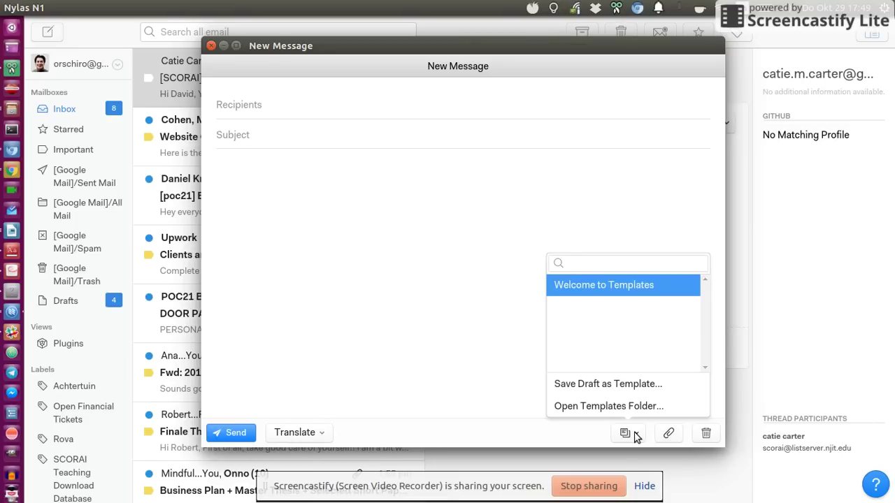
pyautogui.click(423, 239)
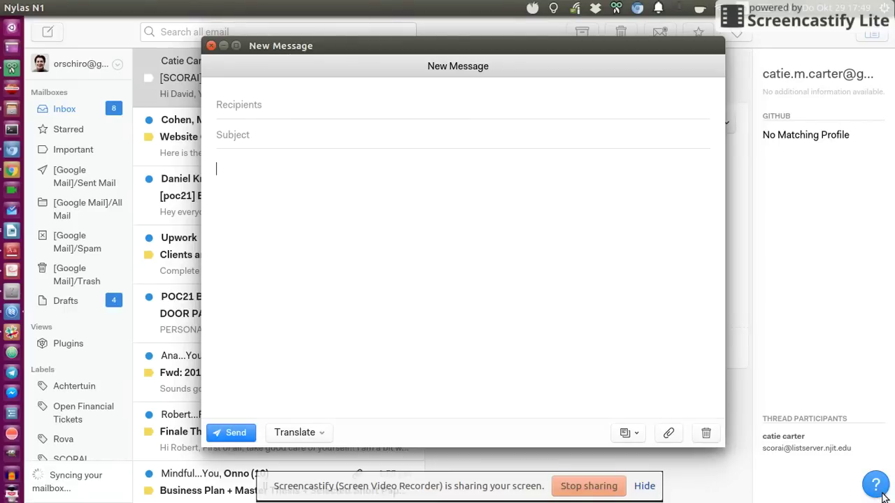
pyautogui.click(287, 98)
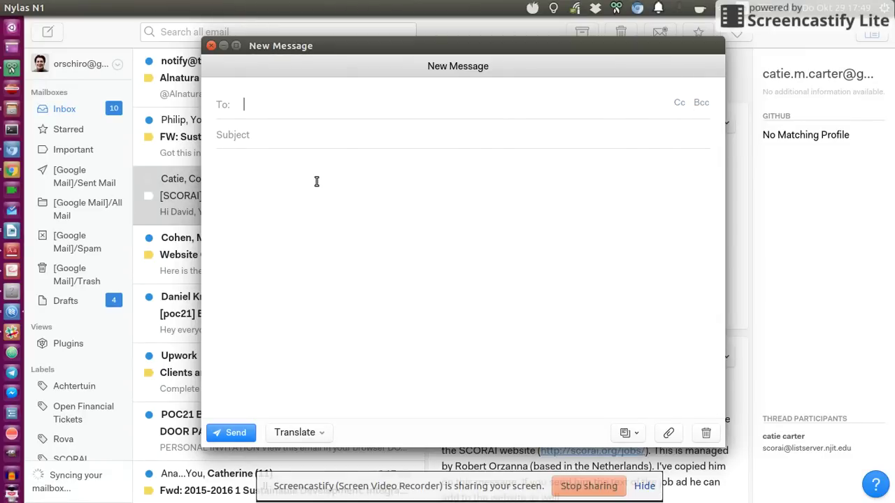
# Switch to Gmail Offline, view the sender addresses offered in a new message, and discard that draft
pyautogui.press('super')
pyautogui.write('gmail')
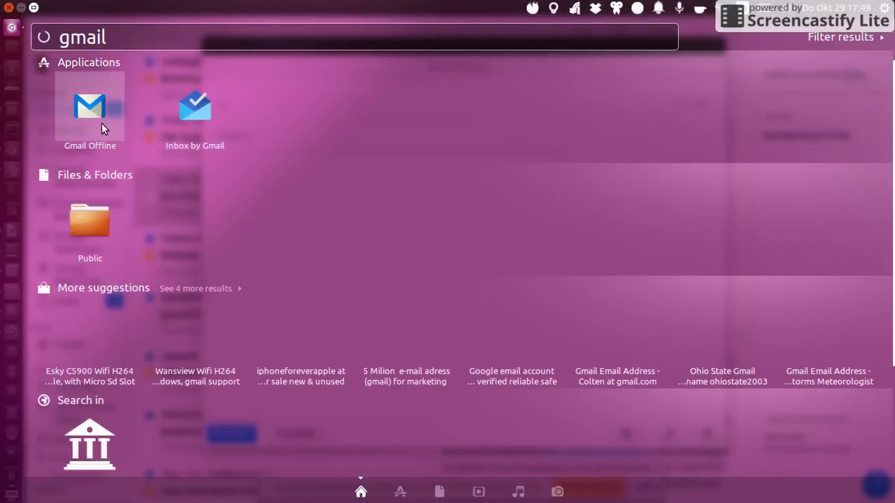
pyautogui.click(101, 123)
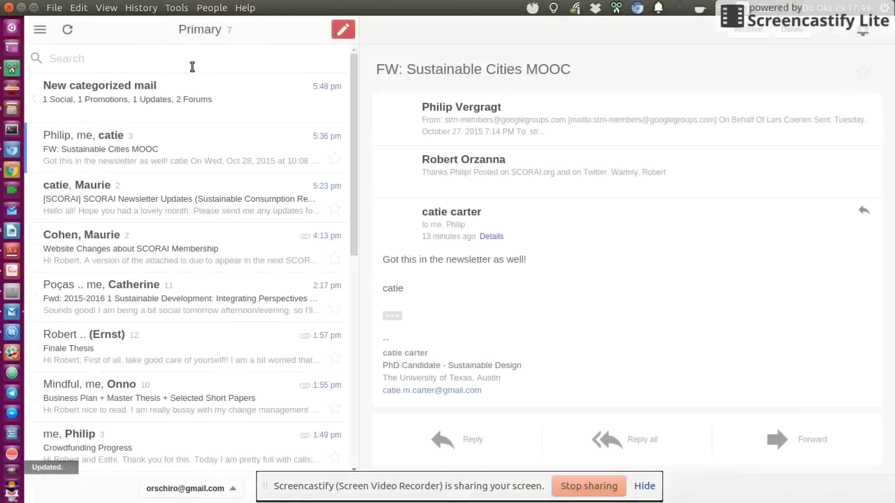
pyautogui.press('c')
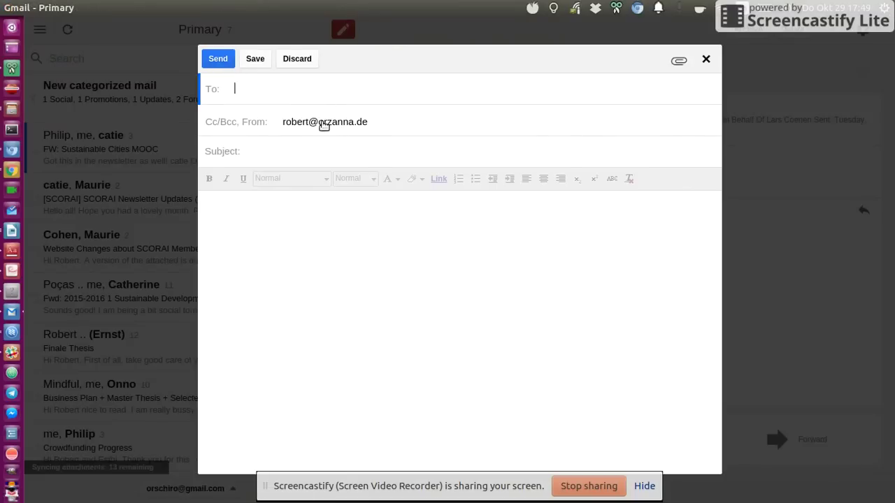
pyautogui.click(320, 124)
pyautogui.click(273, 183)
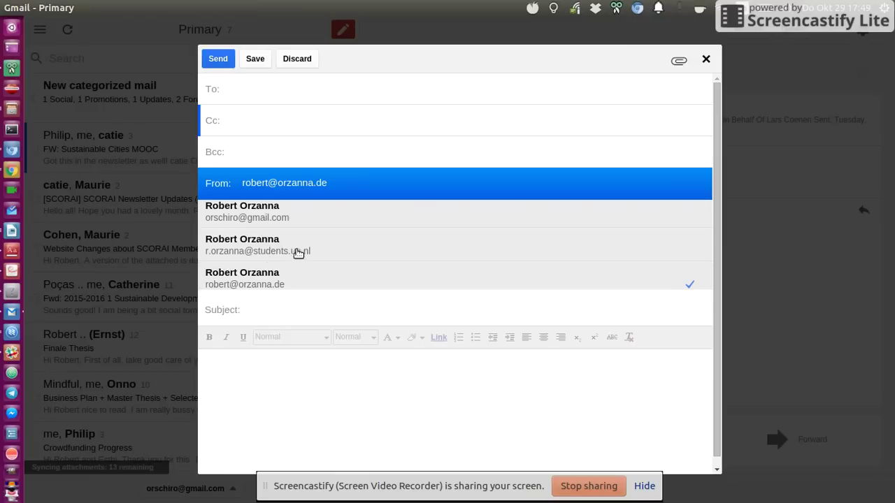
pyautogui.click(264, 187)
pyautogui.click(306, 58)
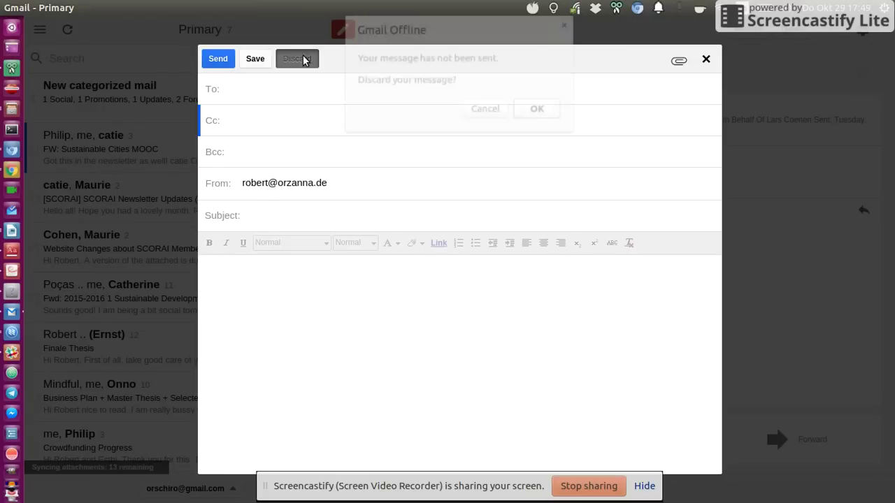
pyautogui.click(539, 110)
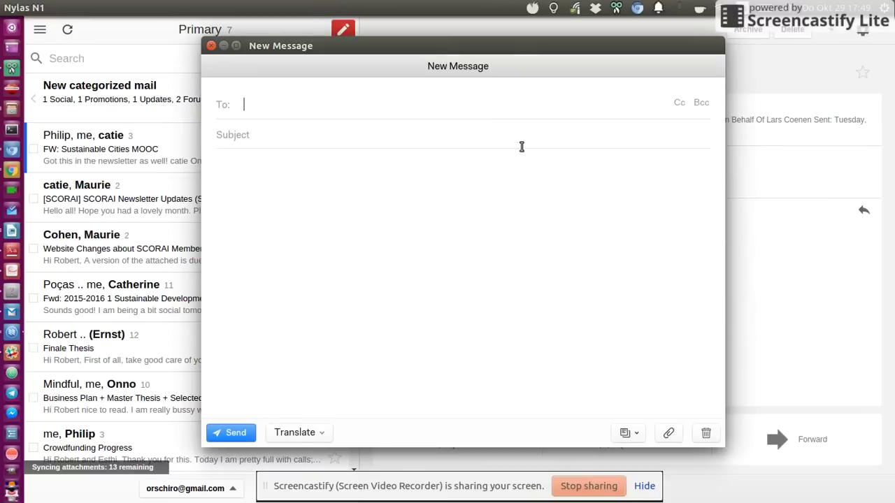
# Return to the new message window in Nylas N1 and reposition it over the inbox
pyautogui.hotkey('alt', 'Tab')
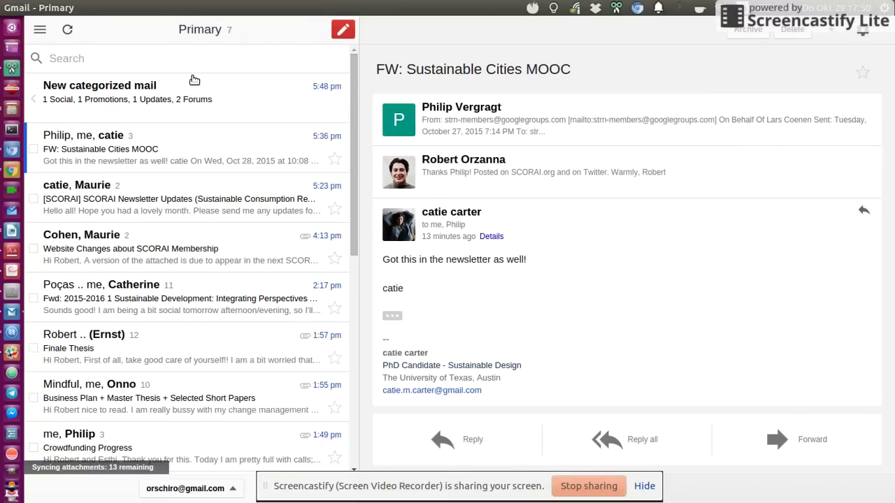
pyautogui.hotkey('alt', 'Tab')
pyautogui.moveTo(281, 46); pyautogui.dragTo(254, 39)
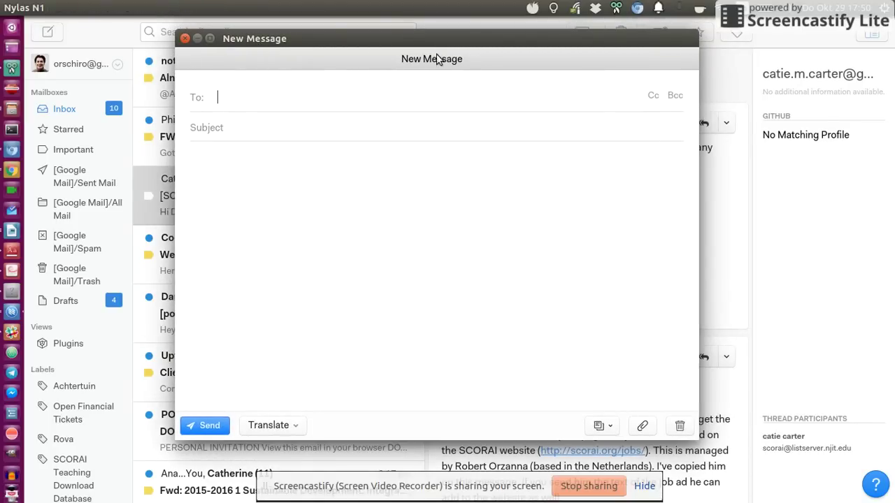
pyautogui.moveTo(424, 38); pyautogui.dragTo(447, 51)
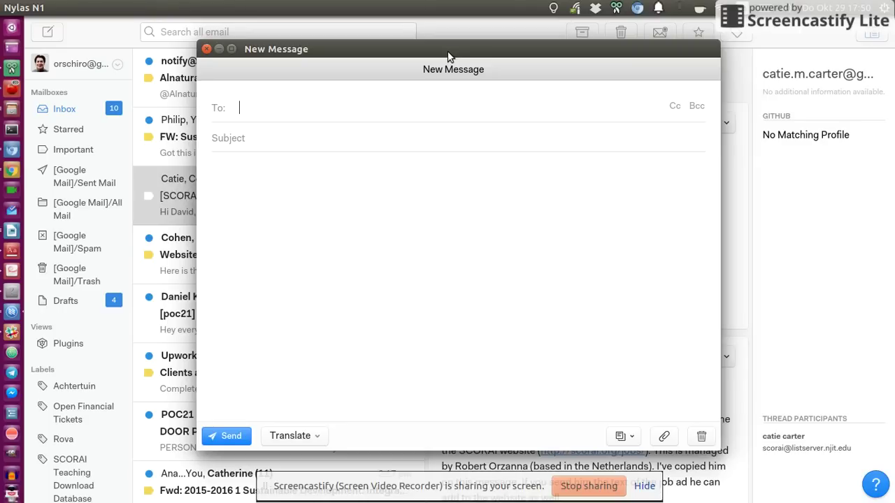
pyautogui.click(11, 89)
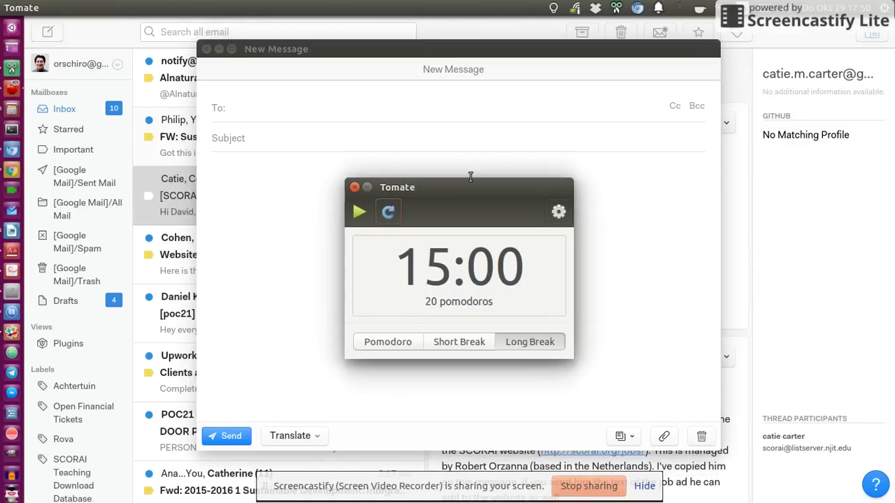
pyautogui.moveTo(454, 190); pyautogui.dragTo(481, 160)
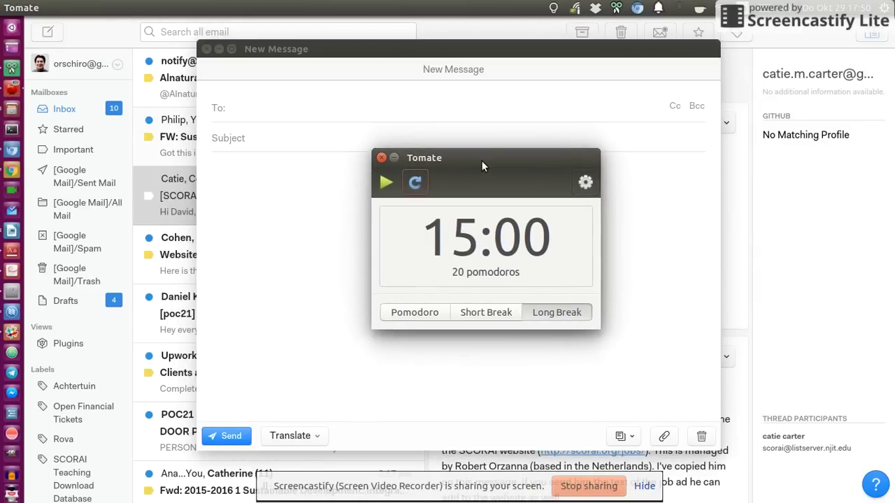
pyautogui.click(382, 157)
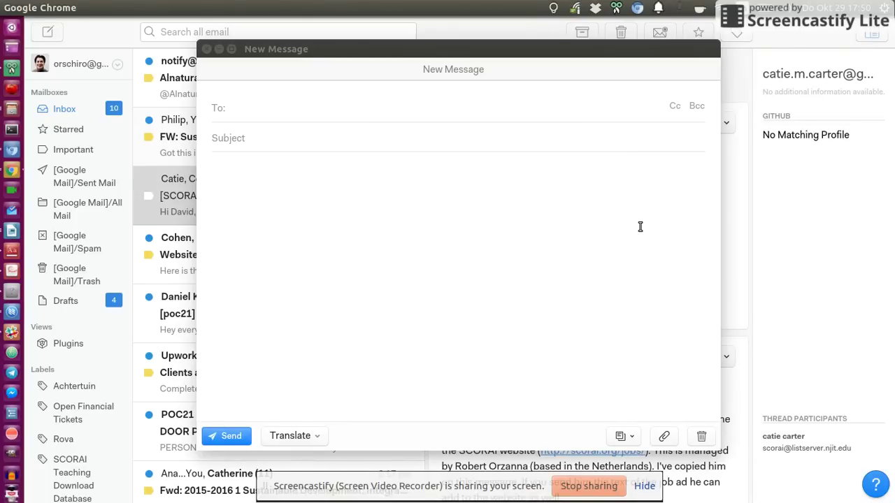